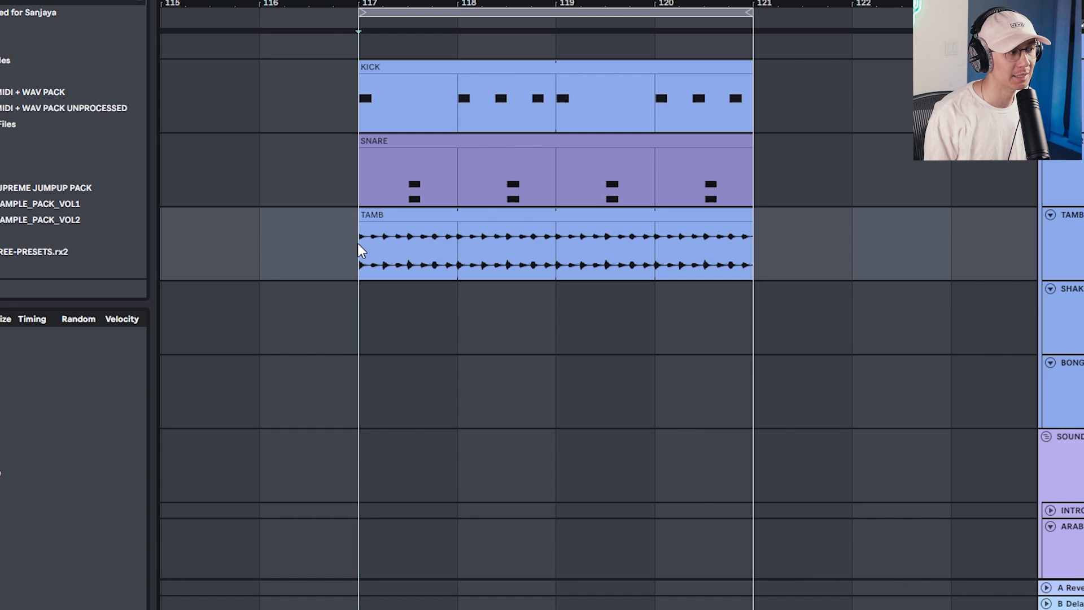
Select the SNARE and KICK clips together and play back their combined drum pattern
click(405, 140)
shift+click(409, 67)
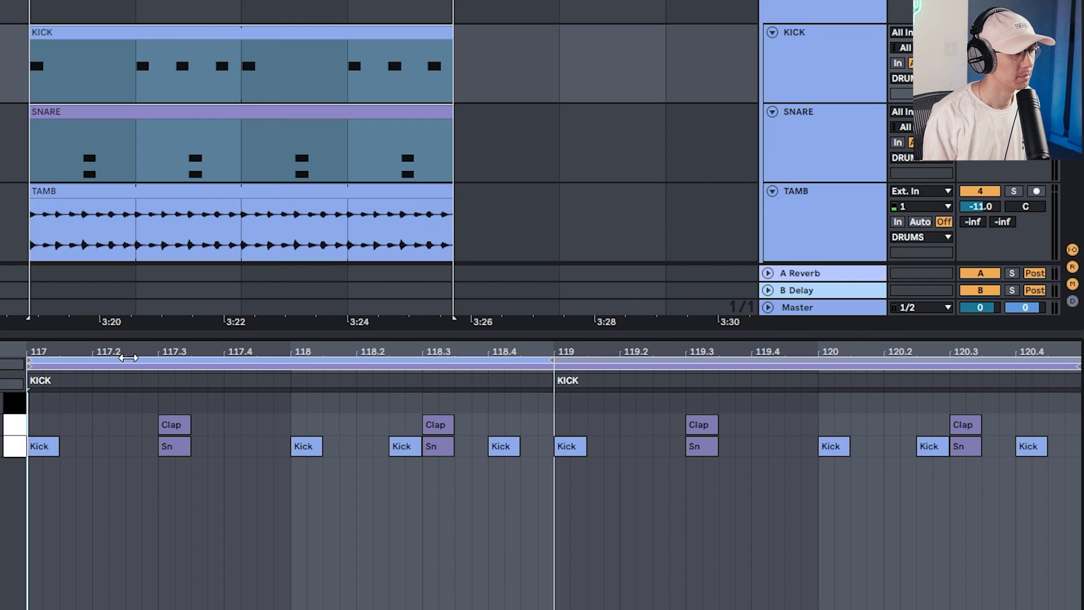
key(space)
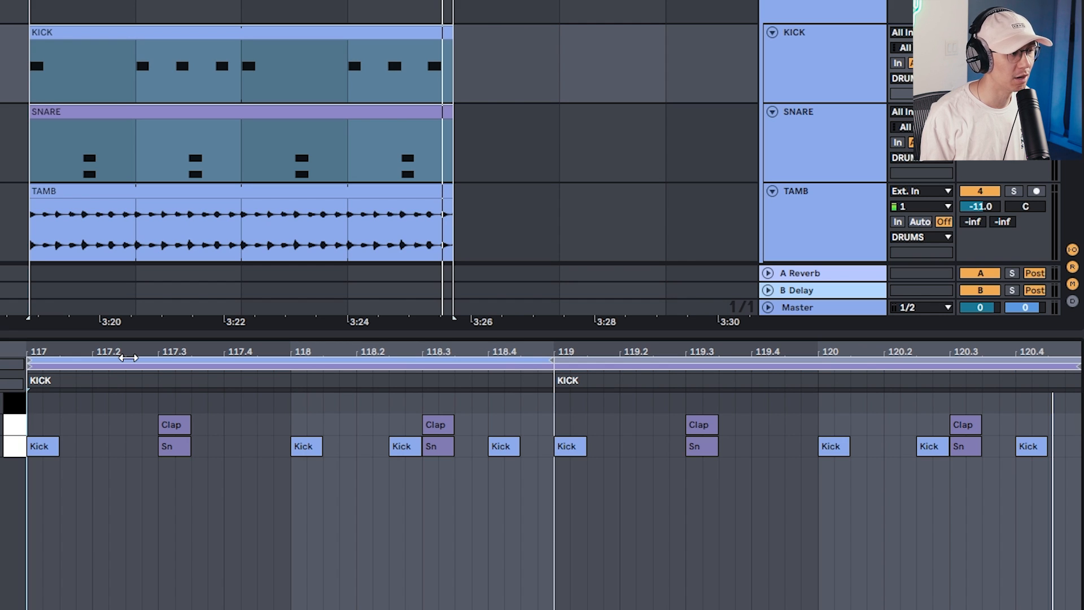
Undo the removal of the ghost notes in the SNARE clip and play back the fuller drum pattern
key(ctrl+z)
key(space)
click(132, 366)
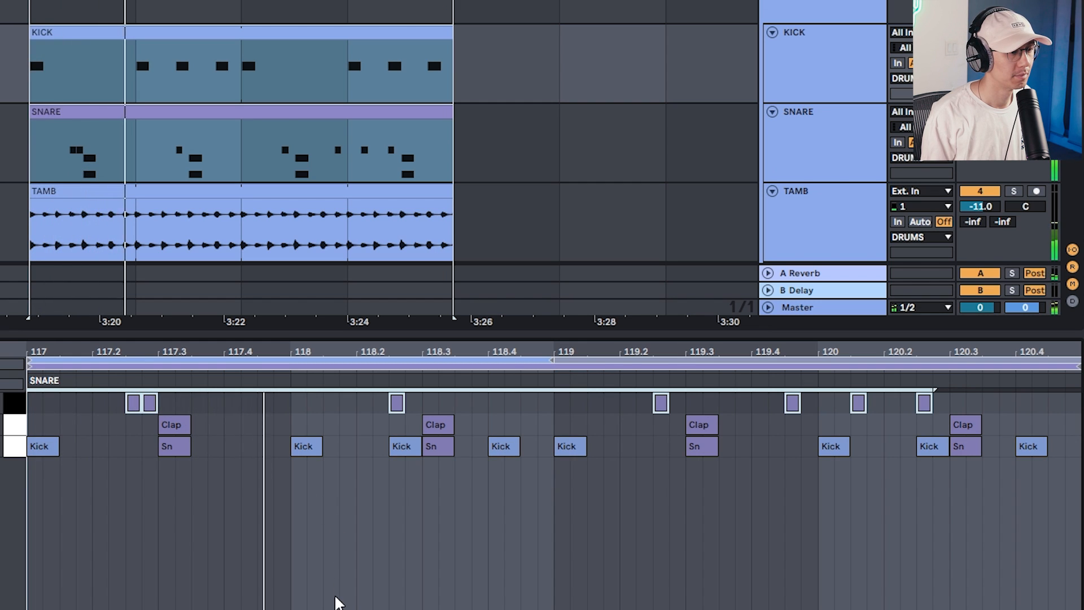
click(338, 598)
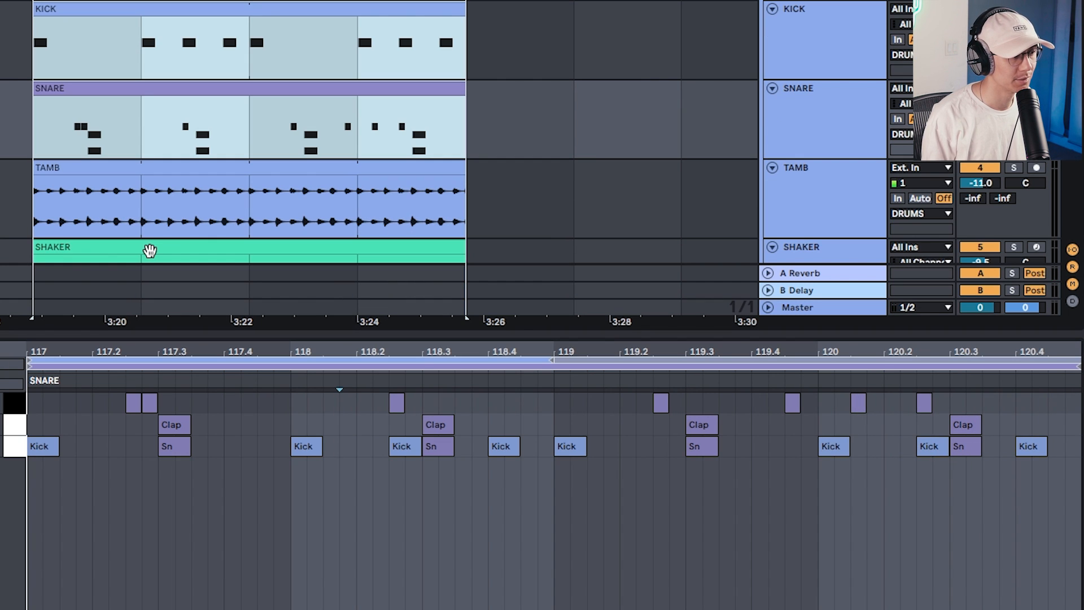
Select the SHAKER clip and control playback to audition it with the rest of the drums
click(149, 250)
key(space)
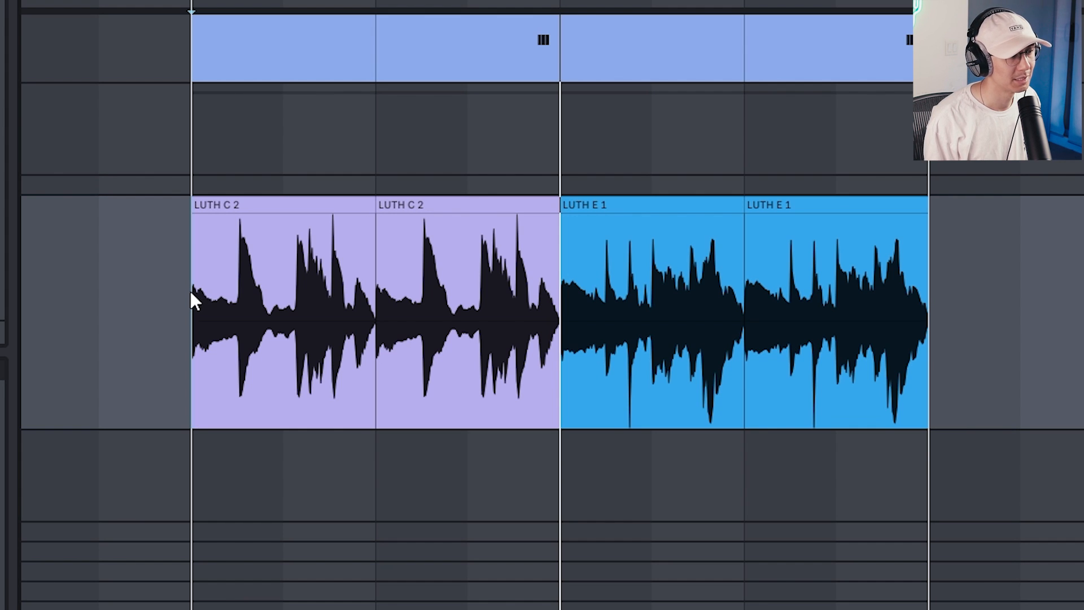
Play the guitar loop, open HalfTime on the ARABIC GUITAR track, and compare the sound with the effect off and on
key(space)
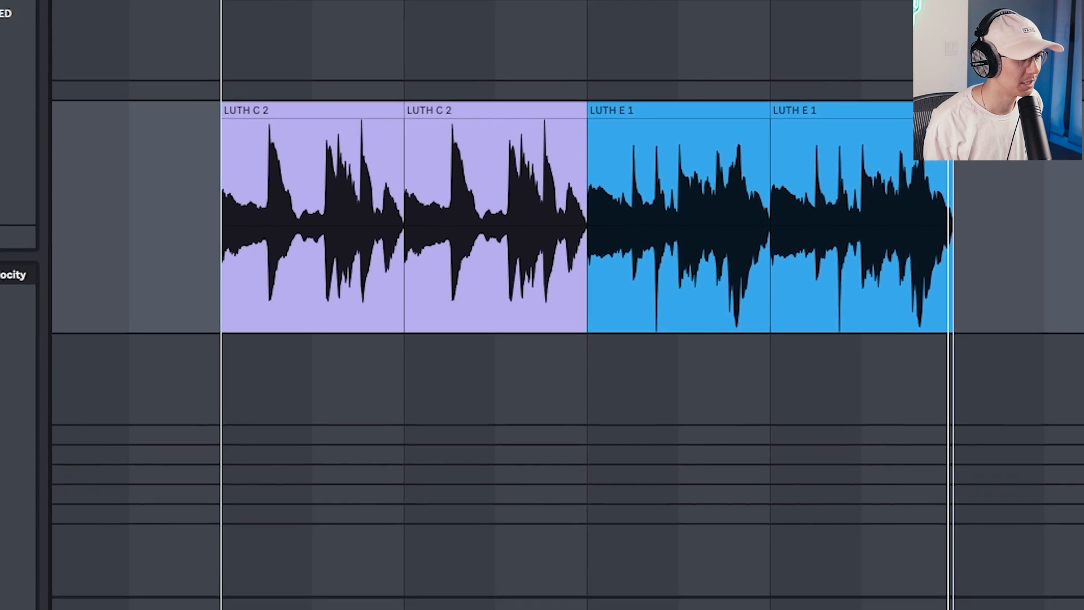
click(365, 551)
click(332, 552)
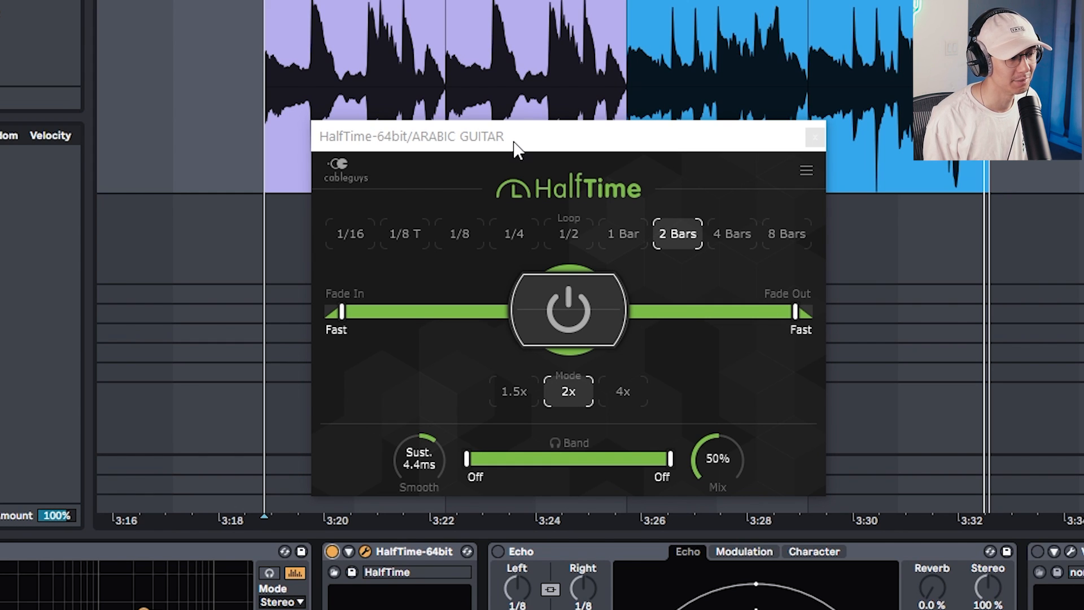
click(331, 551)
key(space)
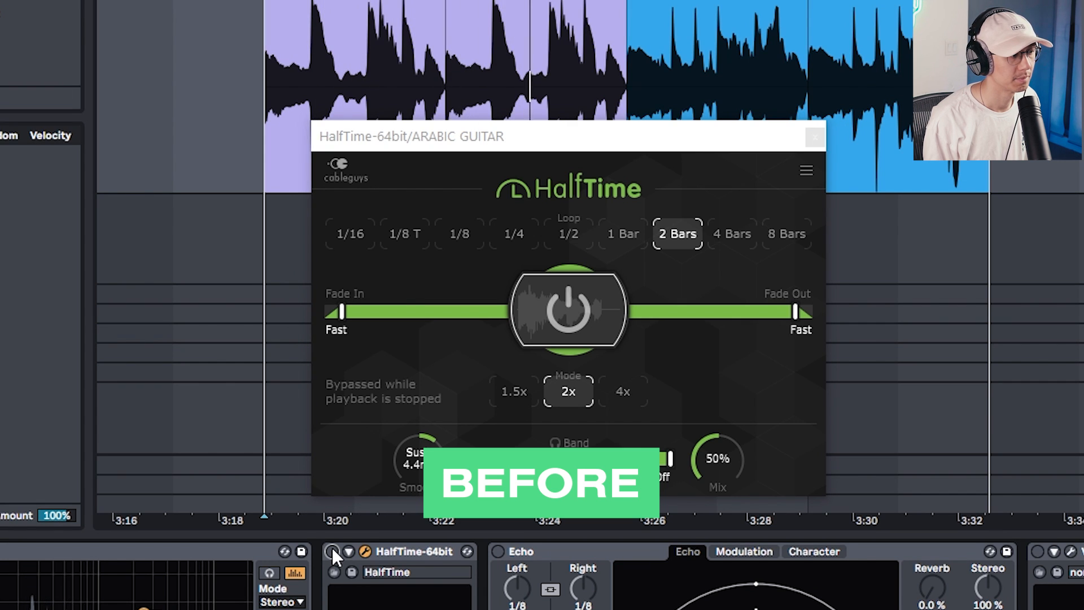
click(332, 551)
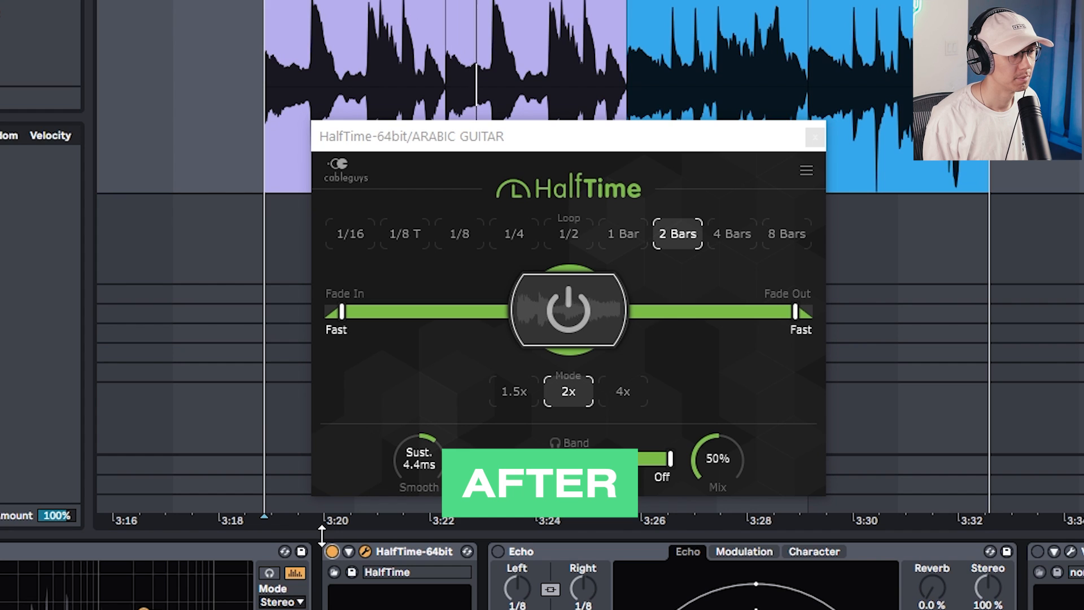
Turn on the Echo device on the ARABIC GUITAR track and listen to the processed guitar loop
click(499, 552)
key(space)
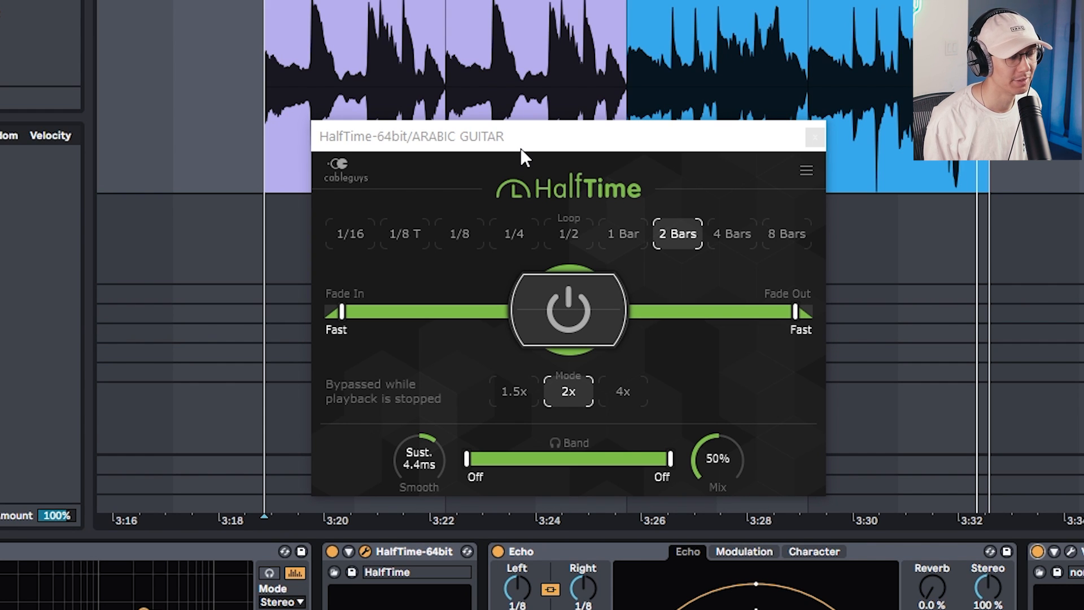
key(space)
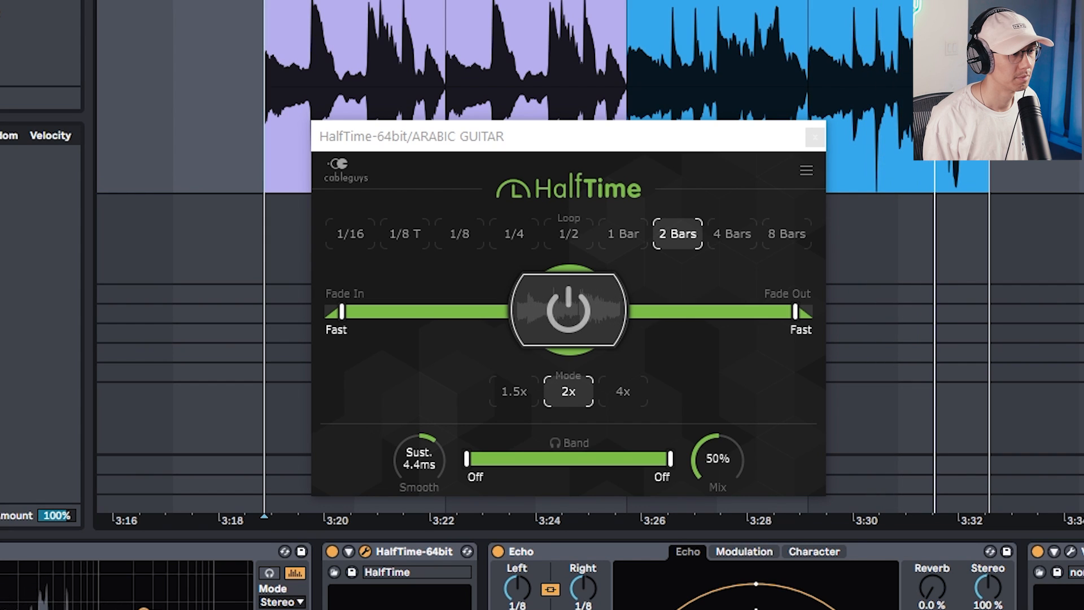
key(space)
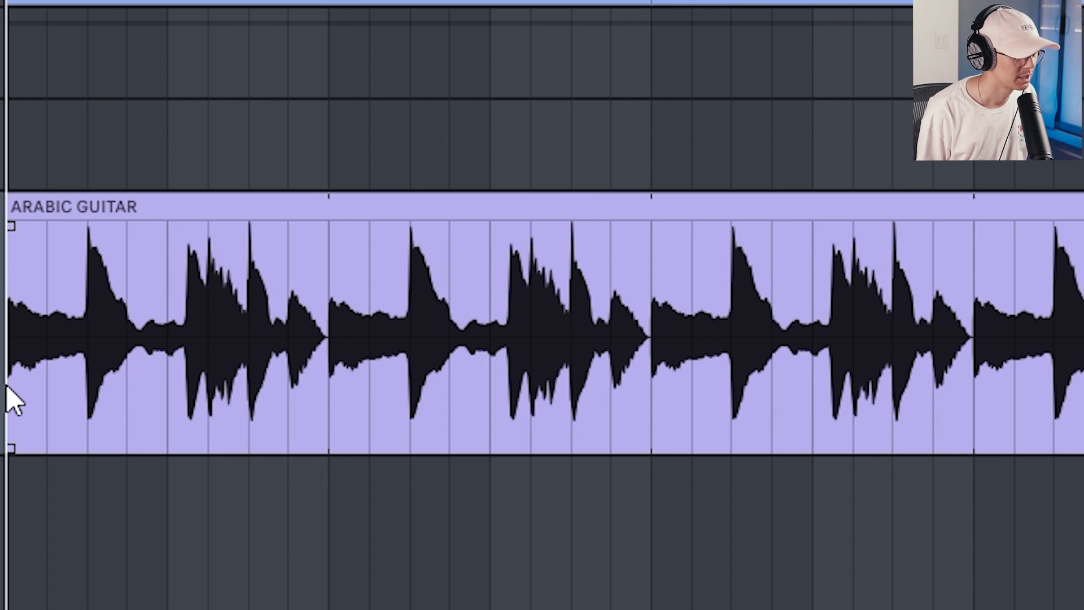
Duplicate the opening section of the ARABIC GUITAR clip twice to chop the riff, and play it from the clip's start
drag(12, 401, 205, 383)
key(ctrl+d)
key(ctrl+d)
key(ctrl+d)
click(14, 386)
key(space)
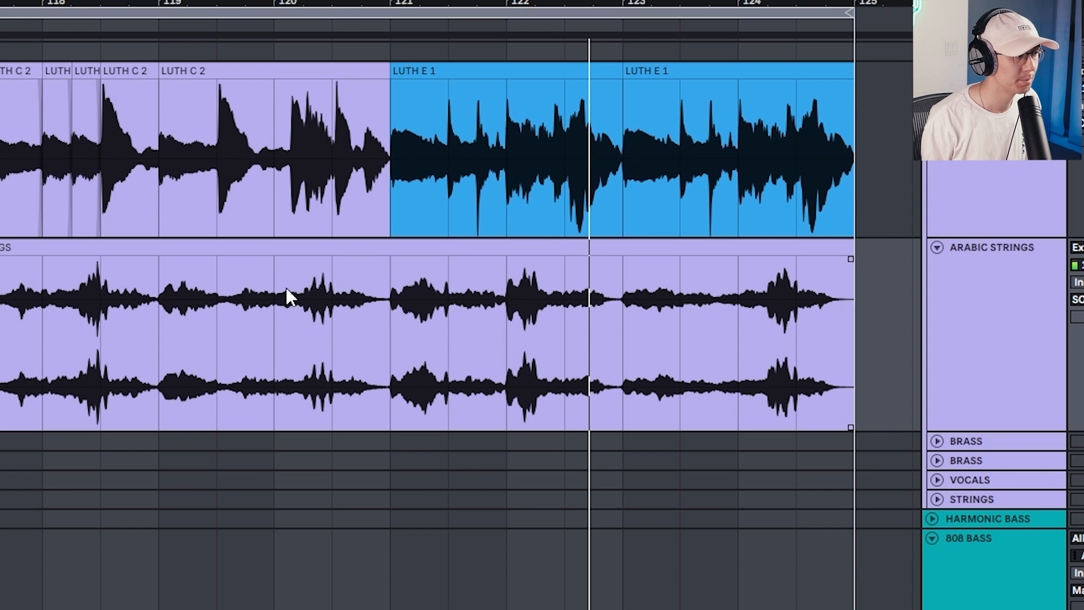
In the ARABIC STRINGS clip, duplicate bar 121 over bar 122, repeat the first half of bar 121, and play from there
key(space)
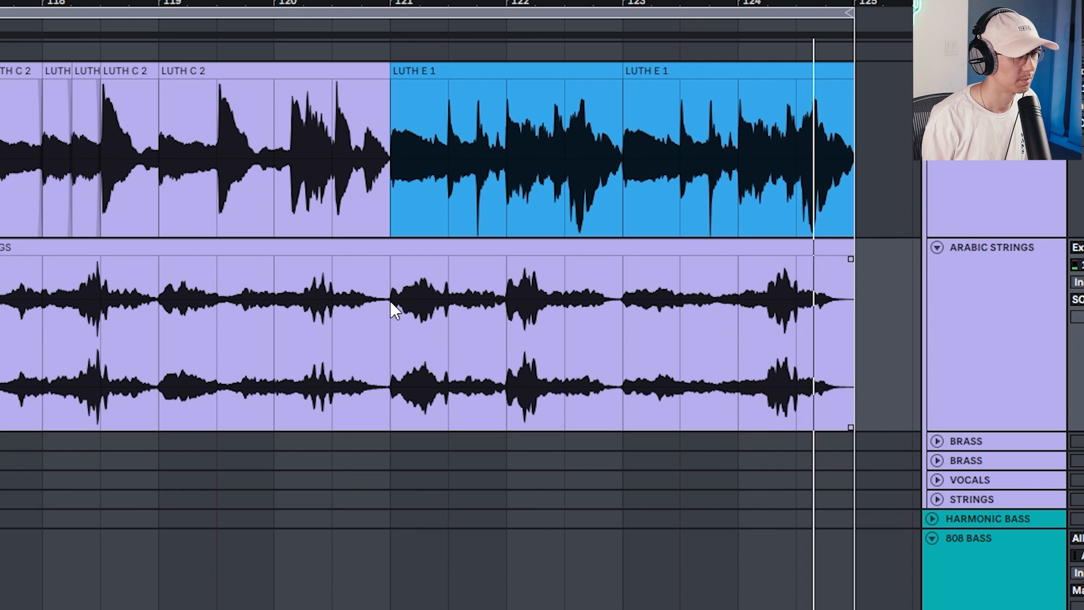
drag(391, 300, 497, 309)
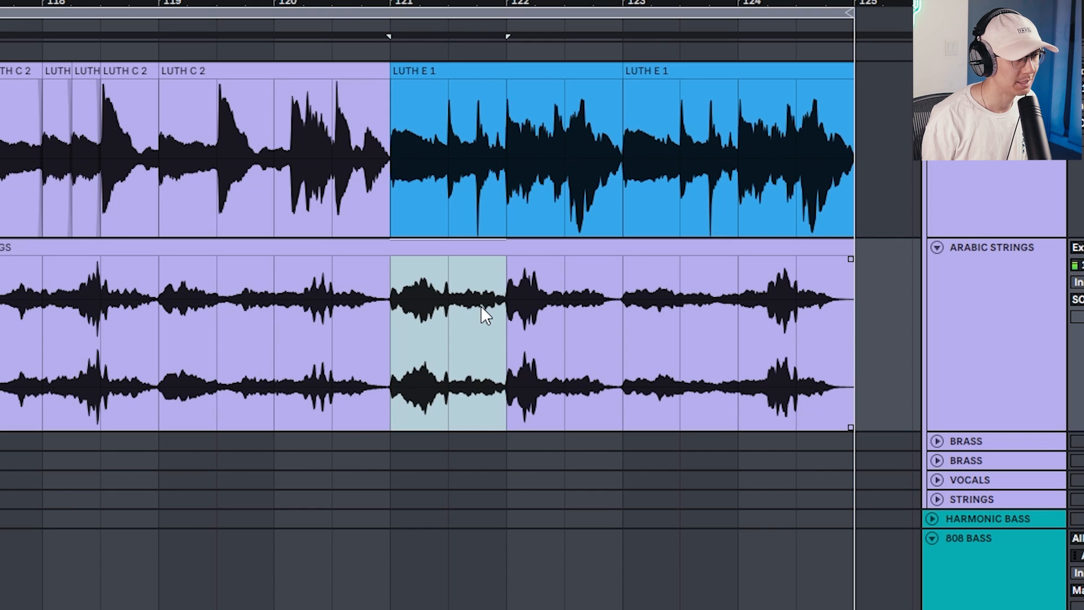
key(ctrl+d)
drag(459, 311, 405, 311)
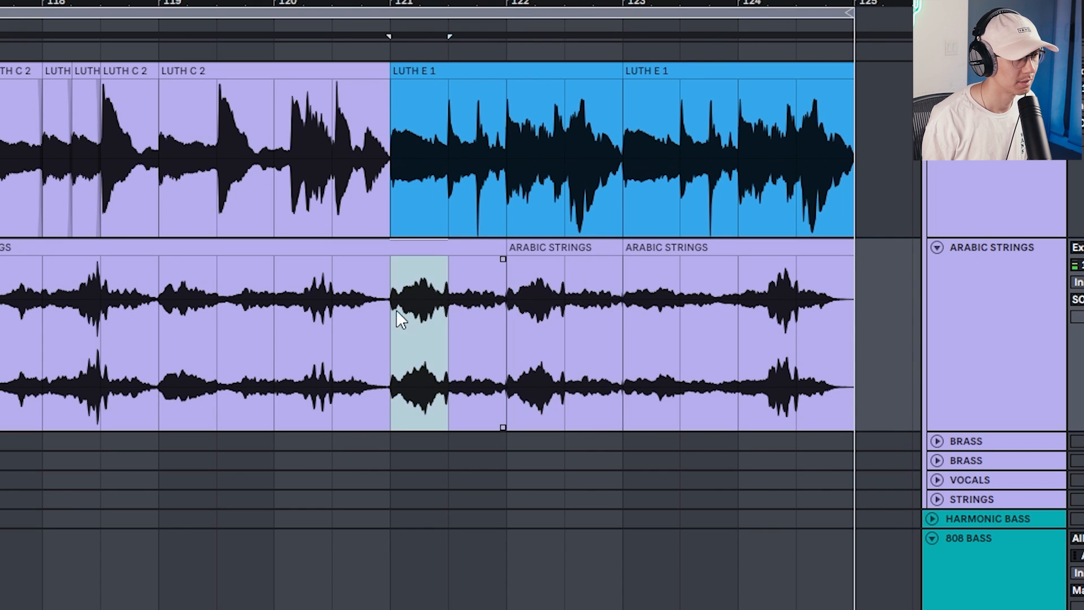
key(ctrl+d)
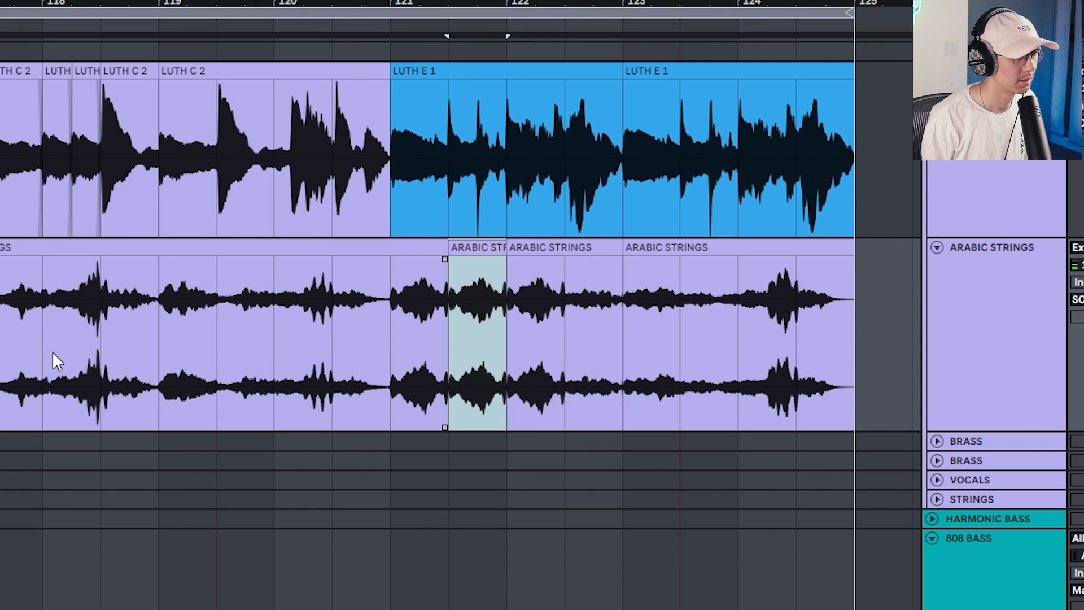
click(394, 326)
key(space)
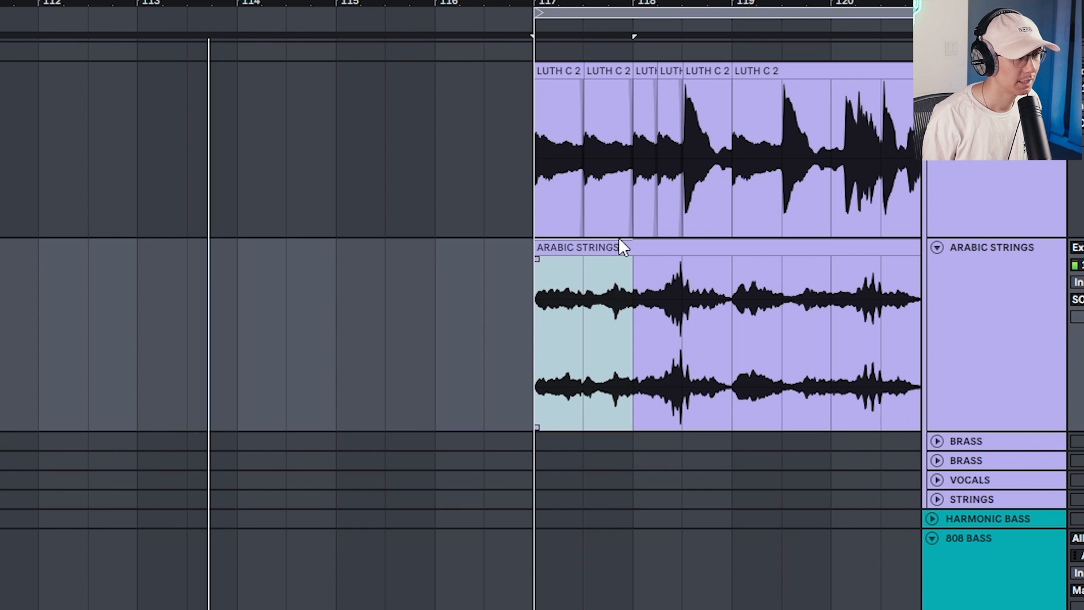
Copy bar 117 of ARABIC STRINGS to bar 113, duplicate it three times to fill bars 113 to 116, and listen
drag(605, 251, 203, 273)
key(ctrl+d)
key(ctrl+d)
key(ctrl+d)
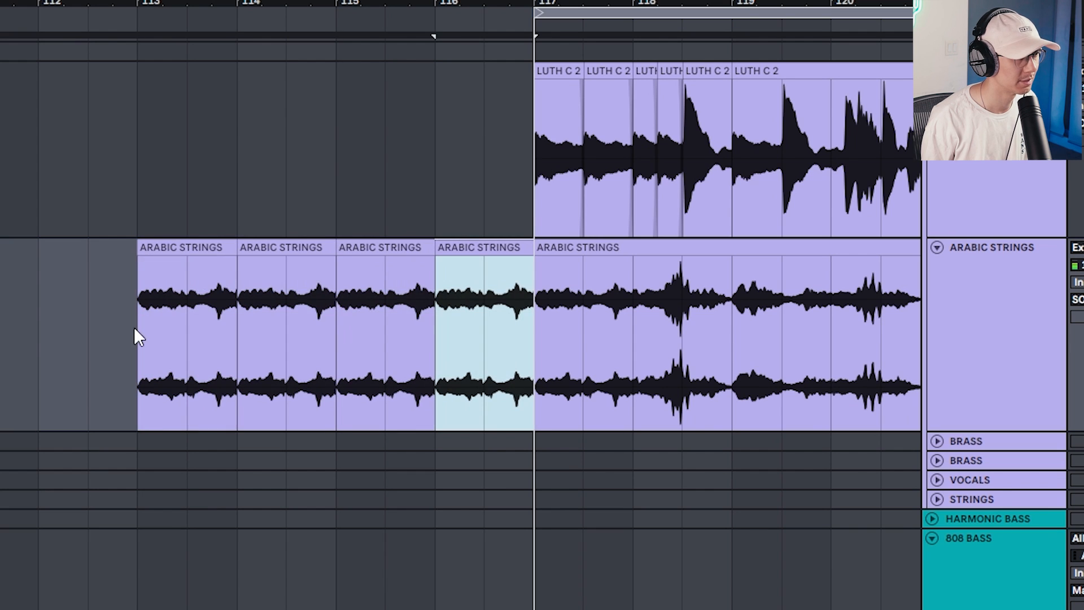
shift+click(154, 333)
key(space)
click(162, 354)
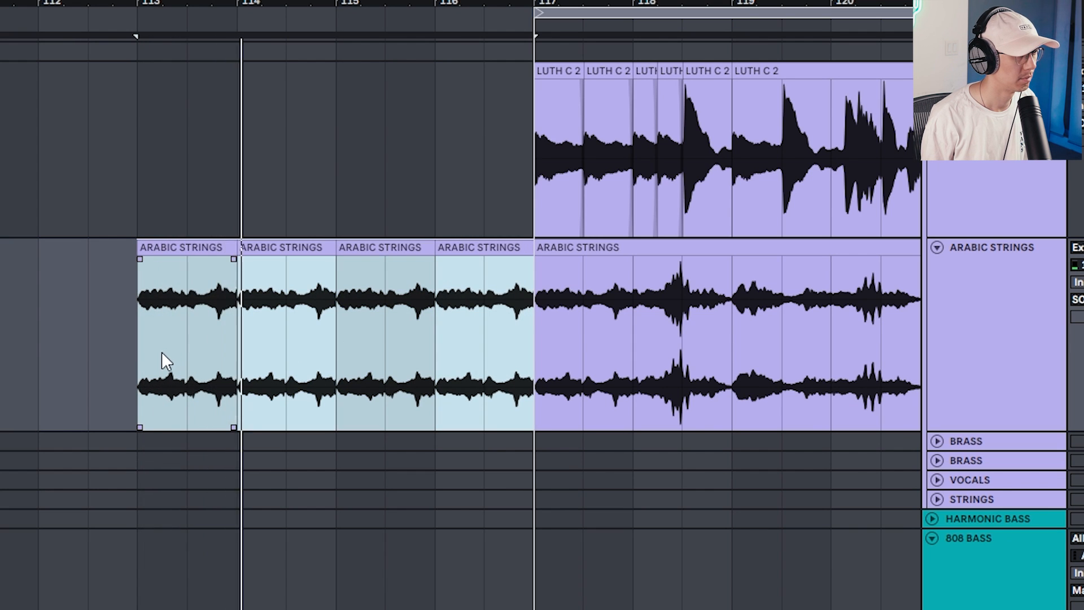
click(142, 357)
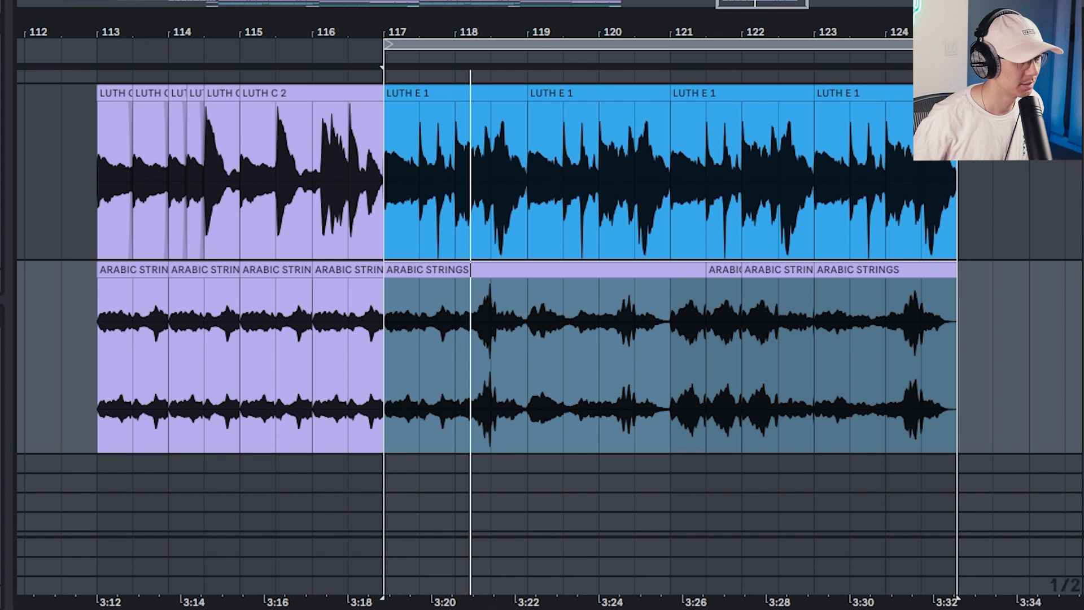
Listen to the guitar and strings arrangement from bar 117
key(space)
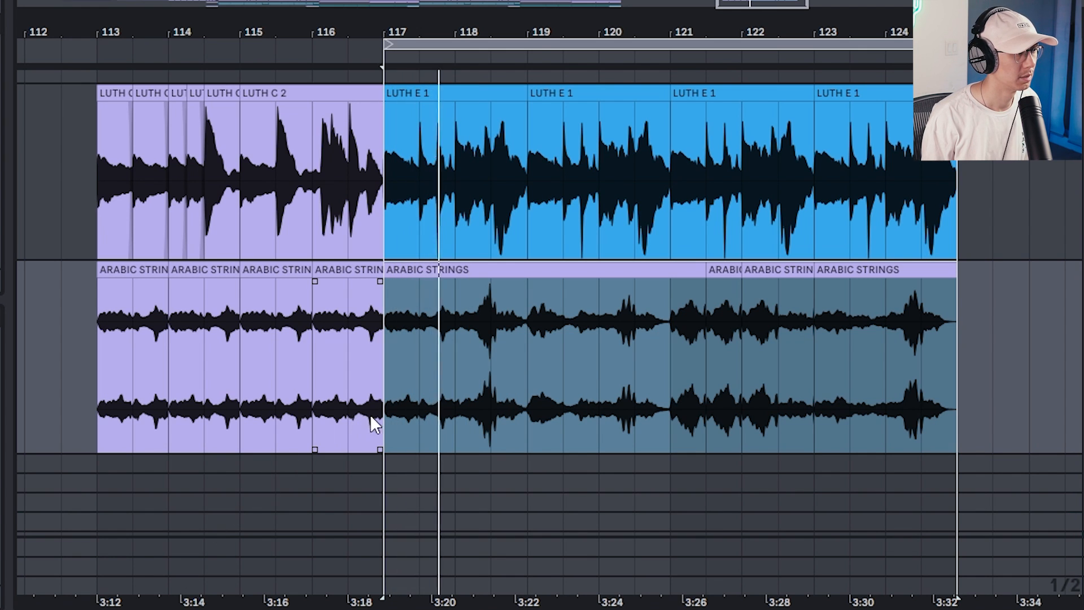
click(384, 413)
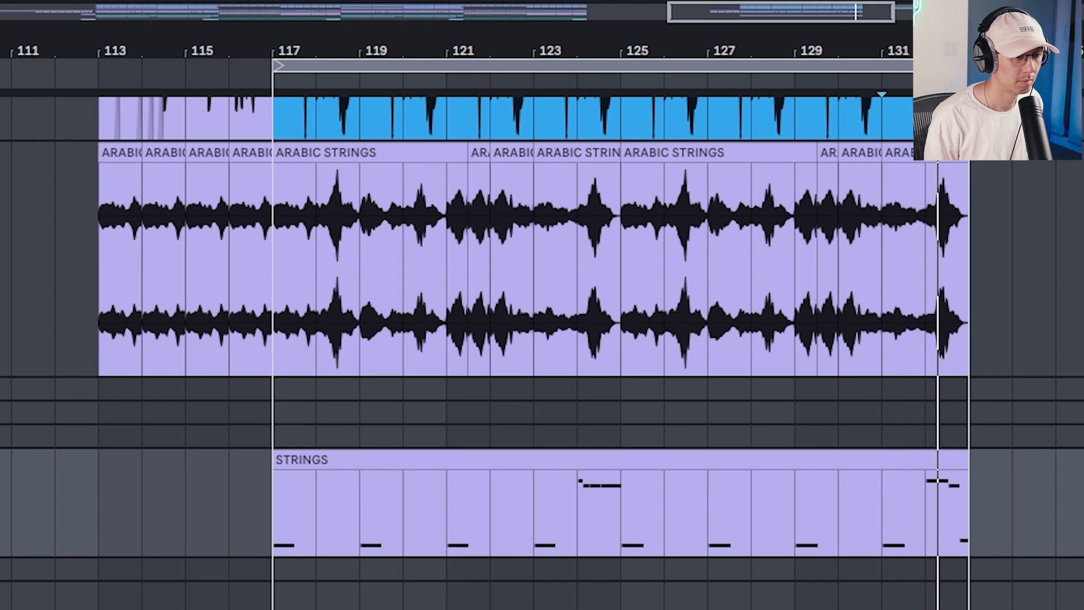
key(space)
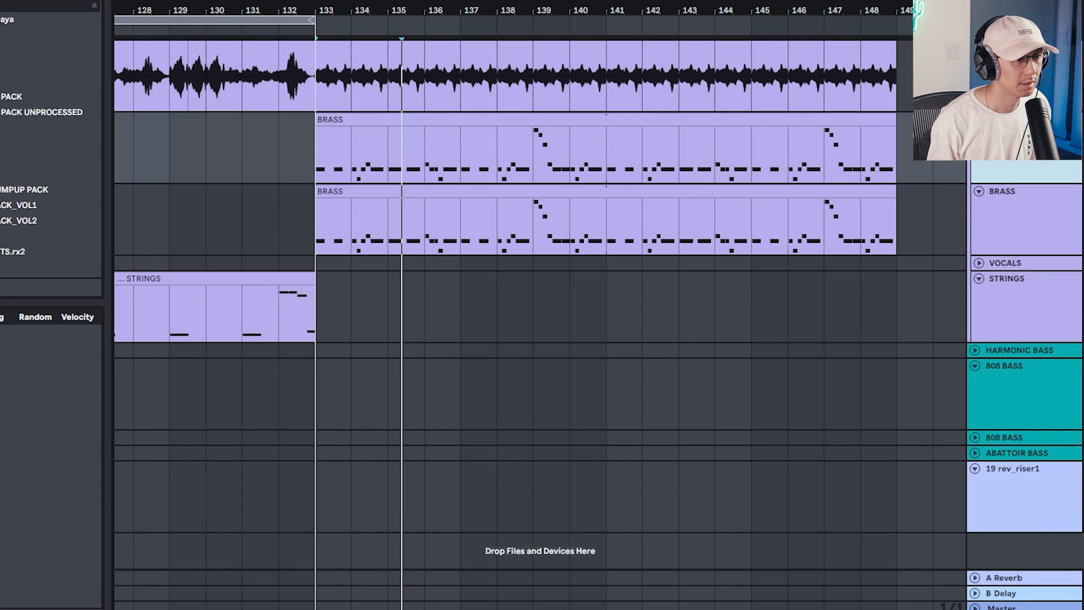
Open the BRASS clip's notes and audition the riff built around F2
click(1026, 219)
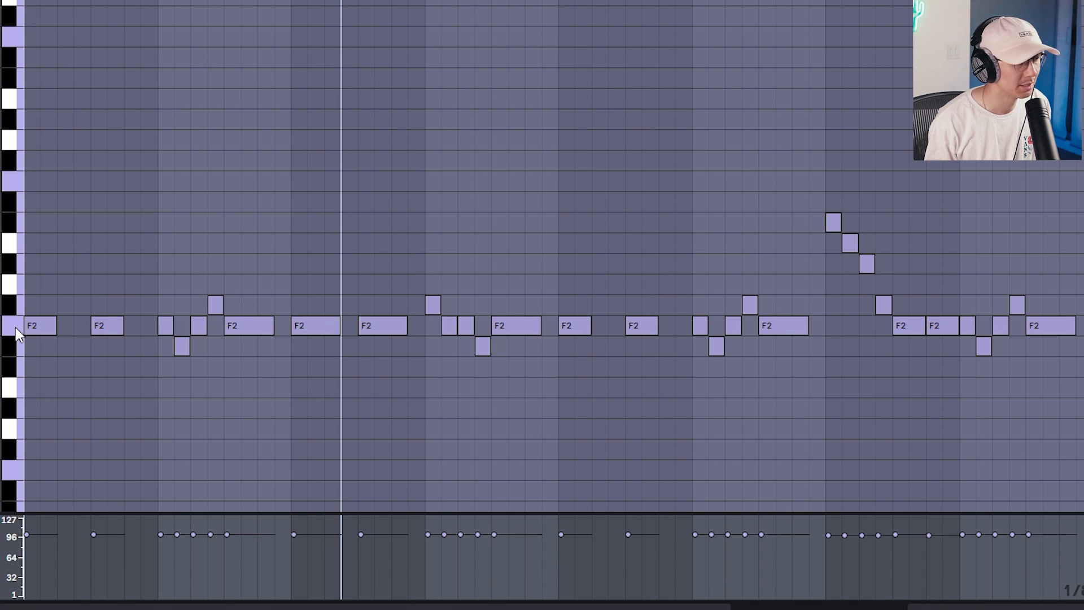
mouse_move(16, 327)
mouse_down()
mouse_move(13, 116)
mouse_move(11, 387)
mouse_move(10, 322)
mouse_up()
click(509, 314)
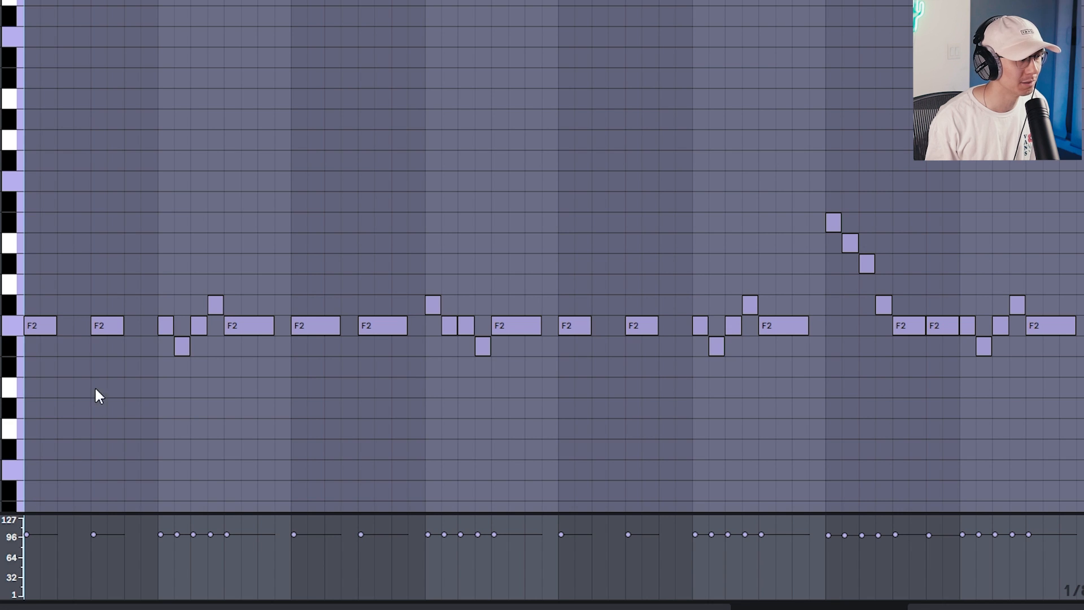
scroll(28, 253, down, 2)
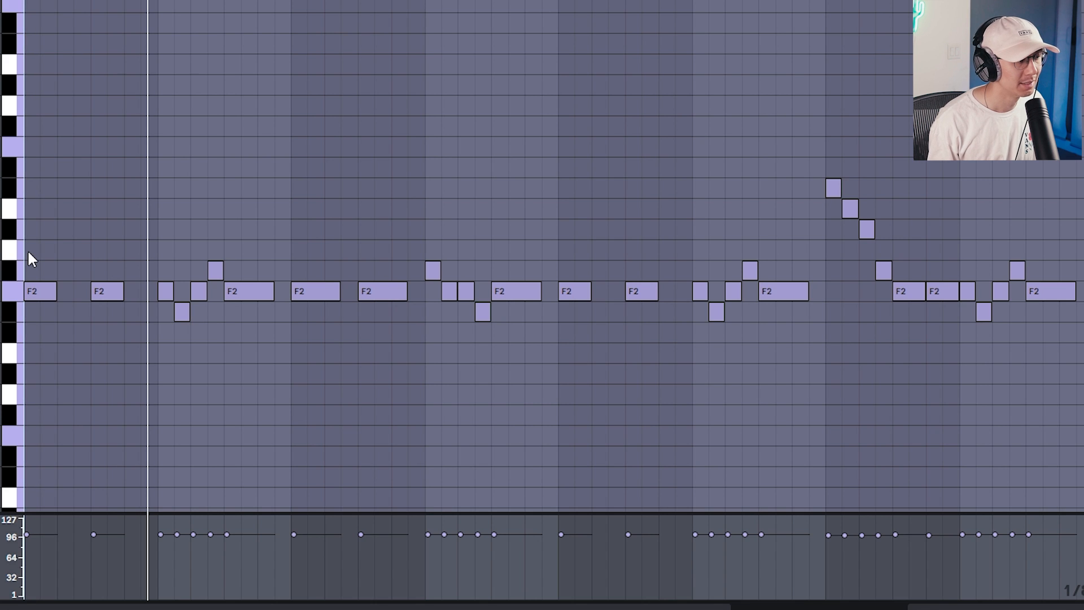
key(space)
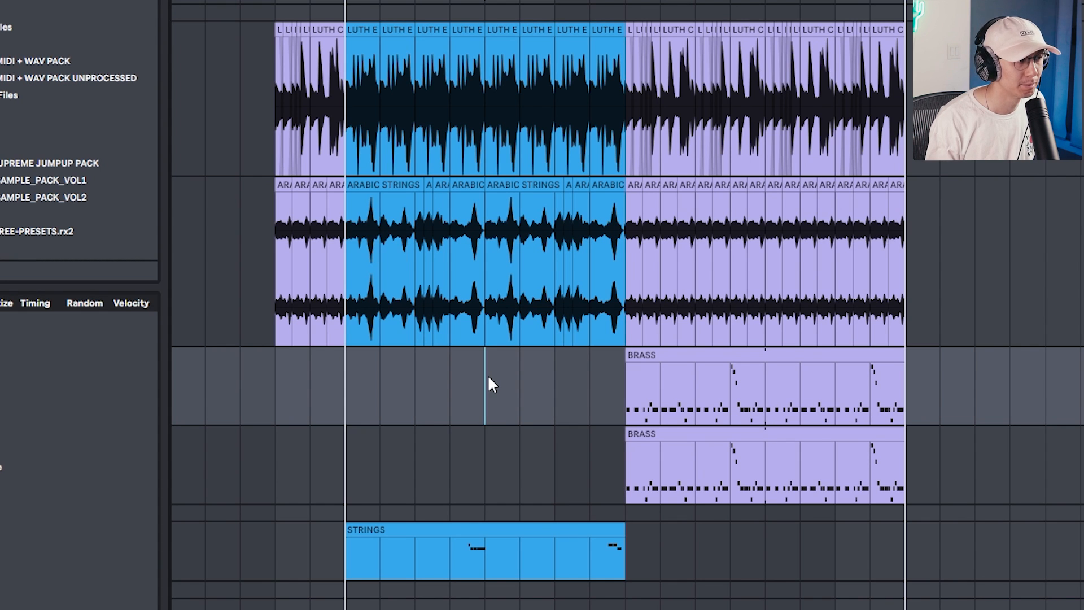
Play the arrangement from the middle of the STRINGS clip into the BRASS section
key(space)
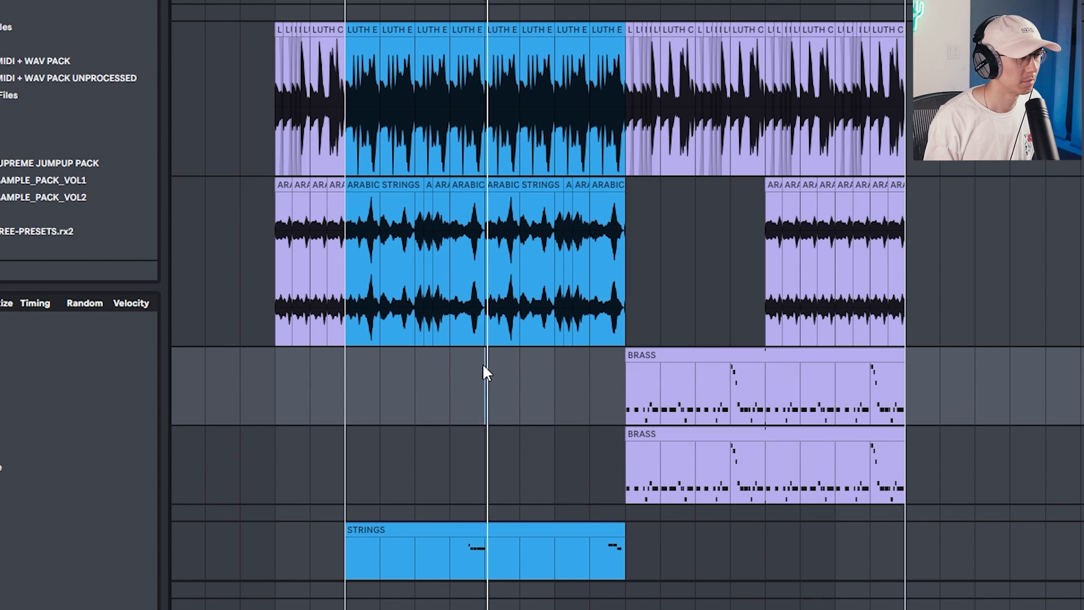